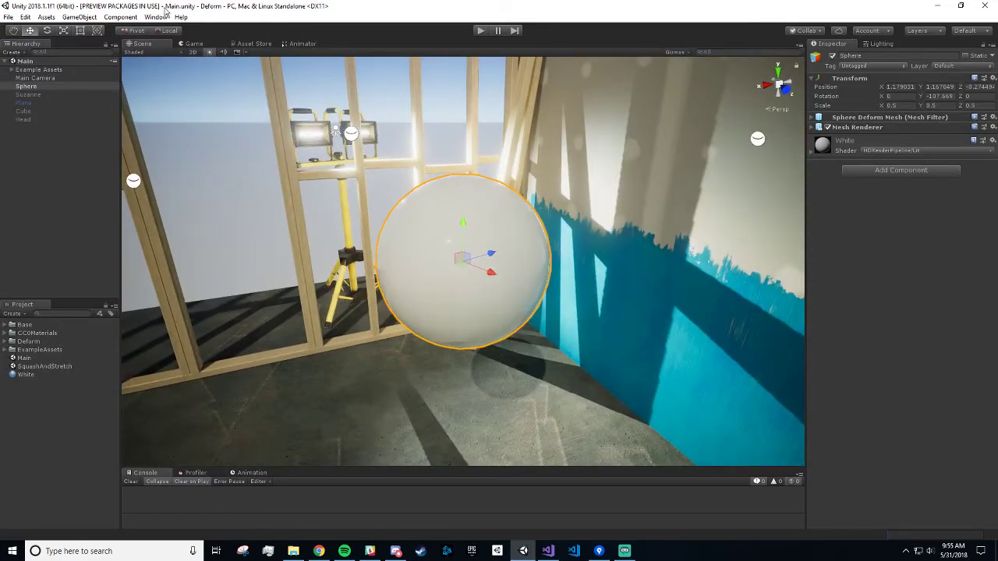
Expand the Deform folder and its Code subfolder in the project assets.
right_click_drag(425, 207, 612, 223, "alt")
left_click_drag(439, 222, 551, 255, "alt")
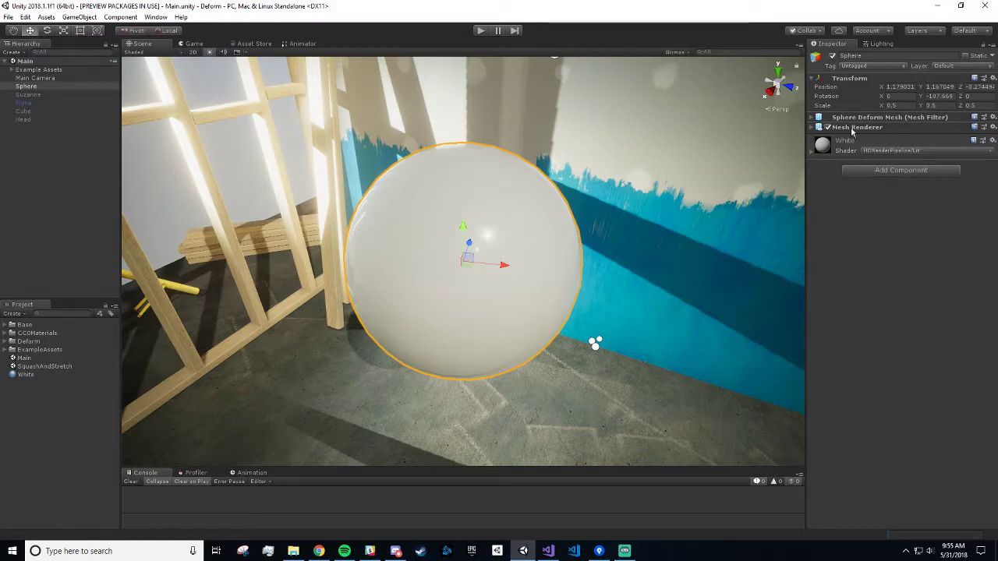
left_click(4, 341)
left_click(4, 341)
left_click(4, 341)
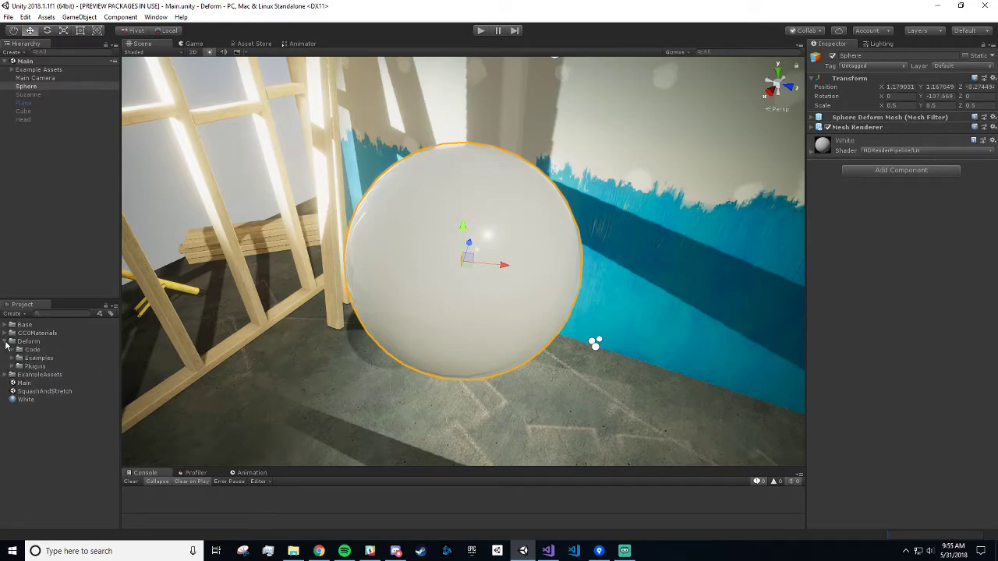
left_click(12, 350)
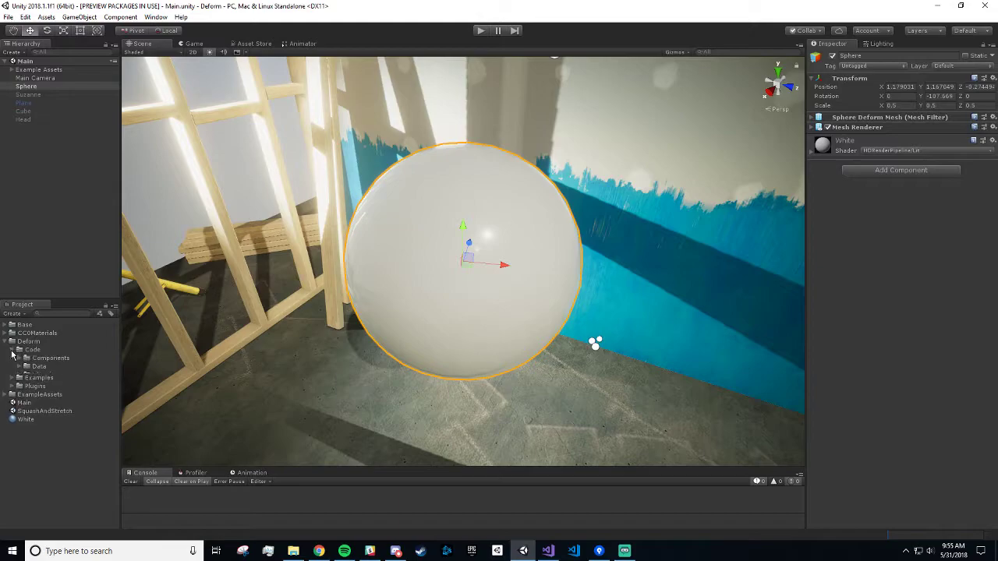
left_click(13, 351)
left_click(25, 342)
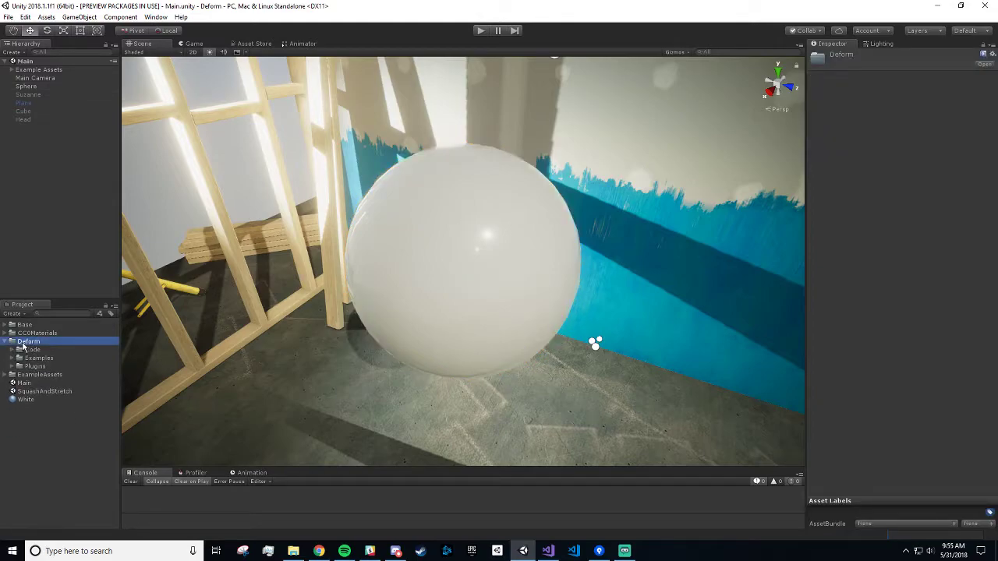
left_click(12, 352)
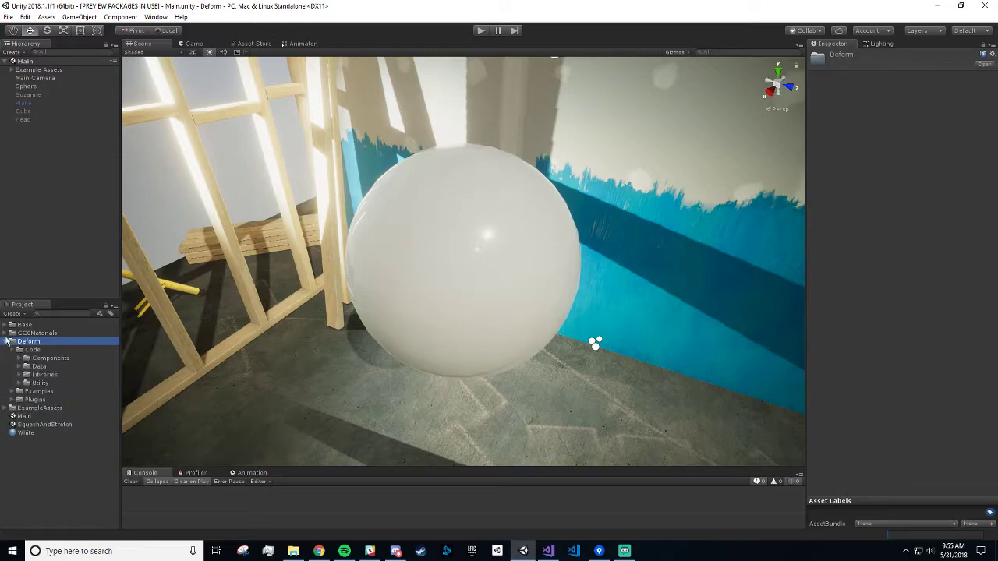
Expand the Components and Deformers folders and widen the asset browser to fit the full script names.
left_click(20, 359)
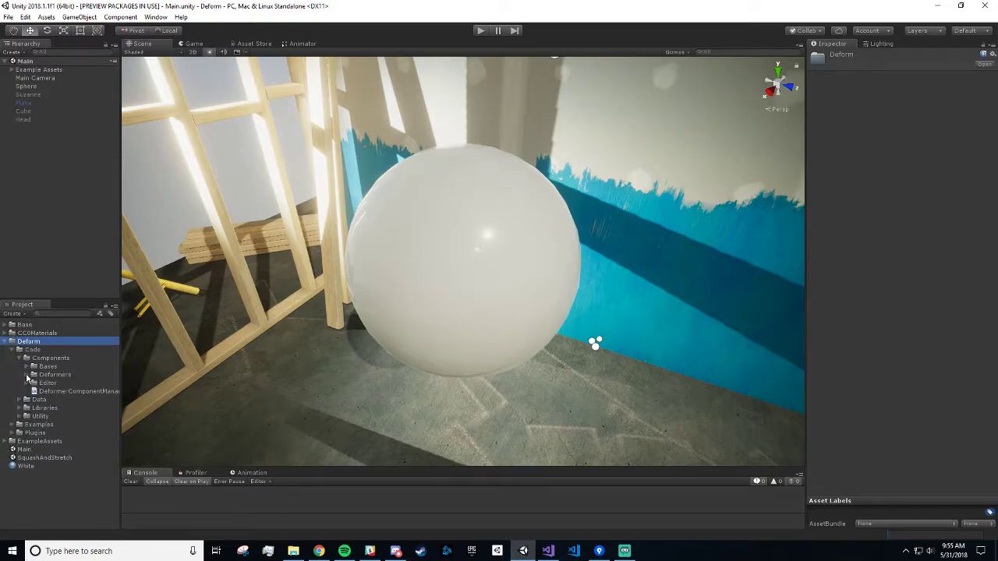
left_click(27, 378)
scroll(97, 363, "down", 3)
left_click_drag(116, 360, 146, 359)
scroll(69, 385, "up", 3)
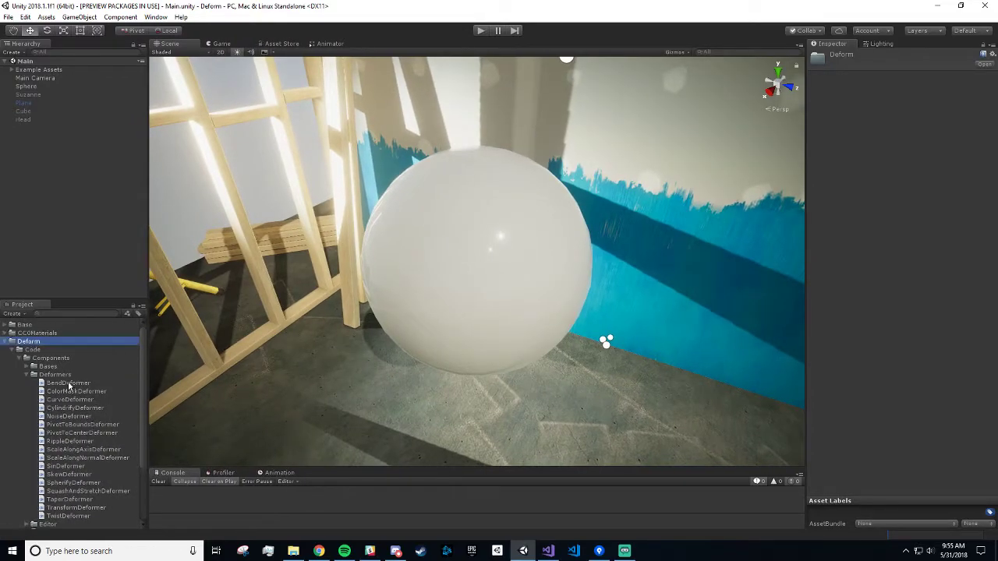
Inspect the ColorMaskDeformer and BendDeformer scripts in the Deformers folder.
left_click(69, 384)
left_click(71, 393)
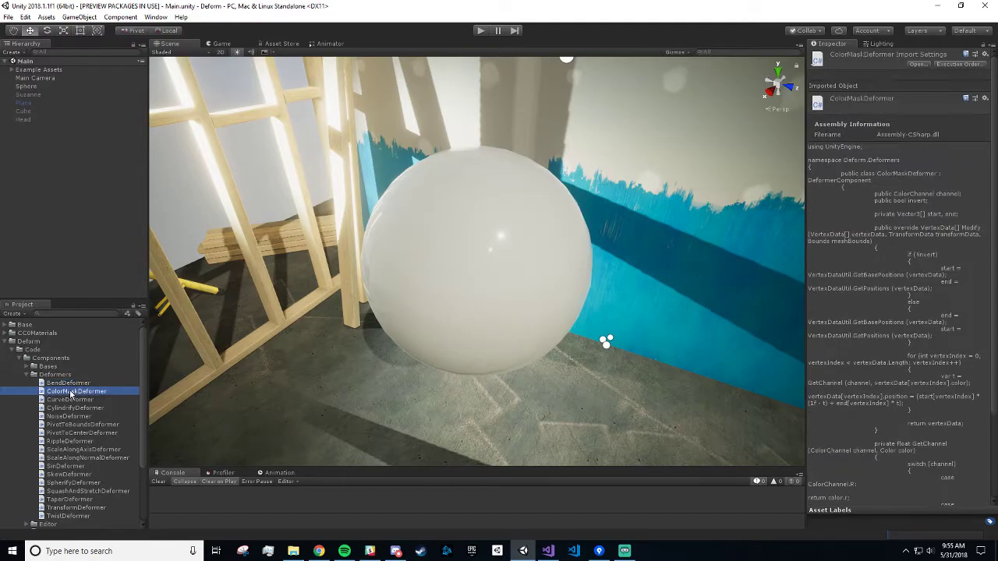
scroll(73, 393, "down", 2)
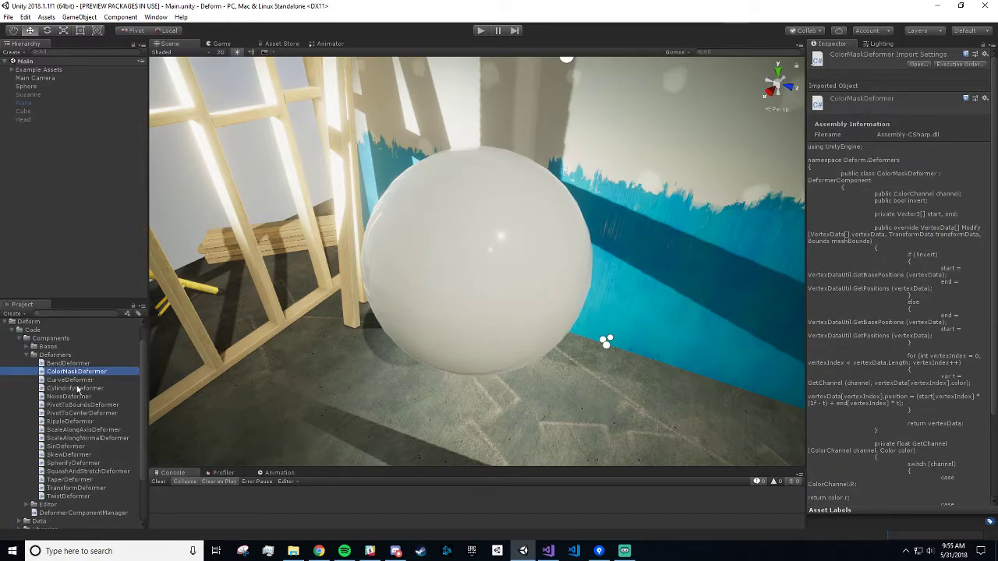
left_click(70, 364)
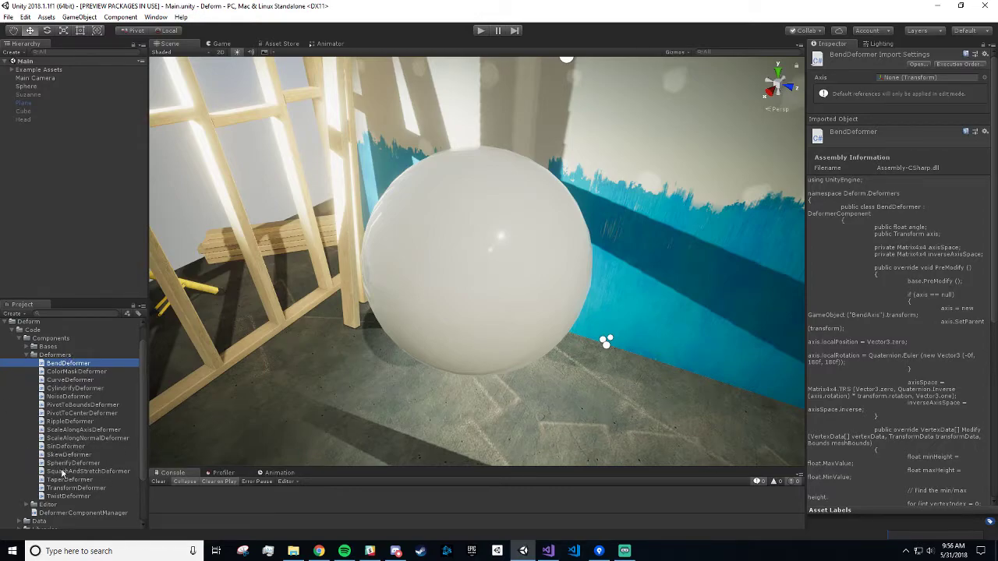
Add the NoiseDeformer script to the sphere in the scene and select the sphere to show its components.
left_click(48, 397)
left_click_drag(47, 399, 503, 266)
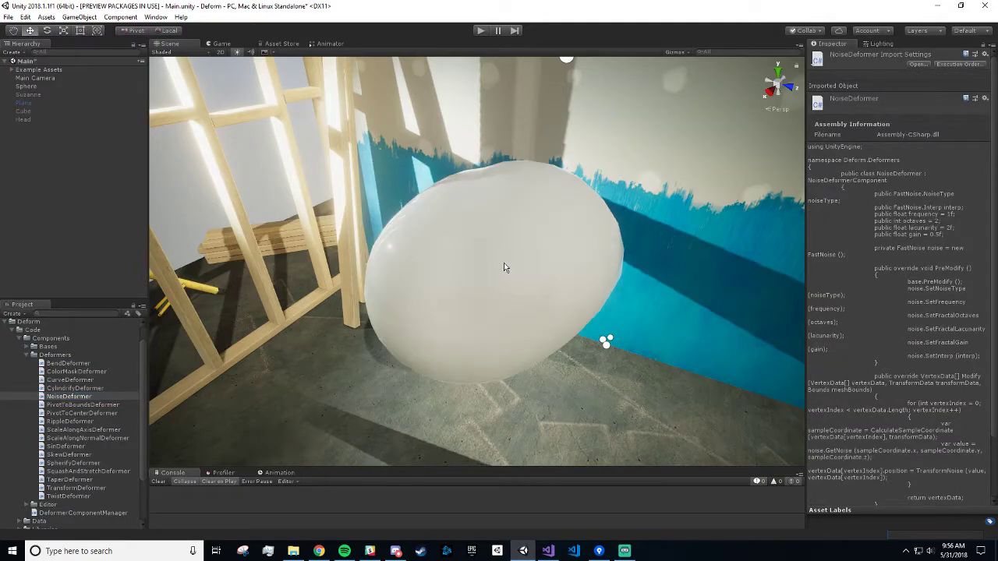
left_click(495, 283)
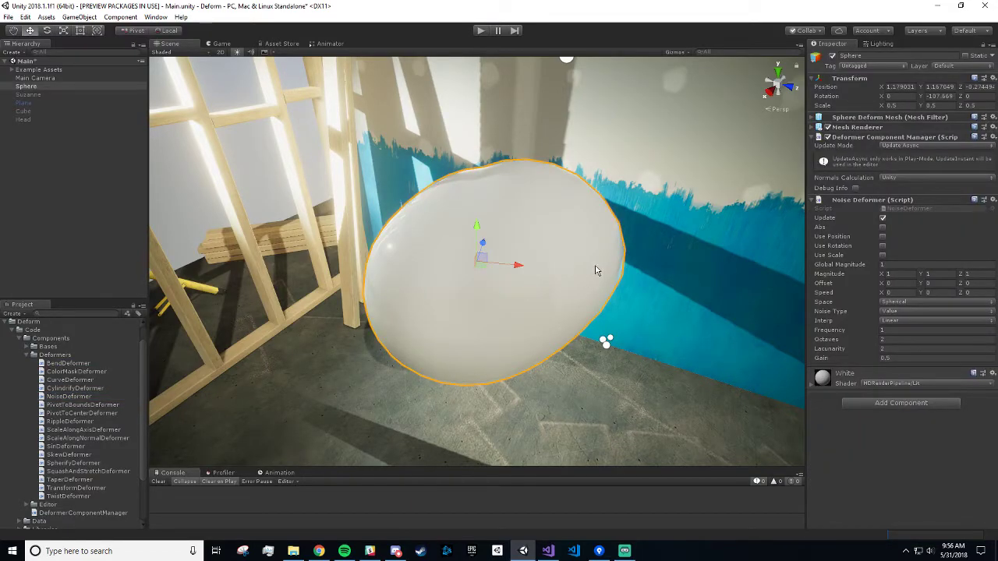
left_click_drag(569, 283, 419, 266, "alt")
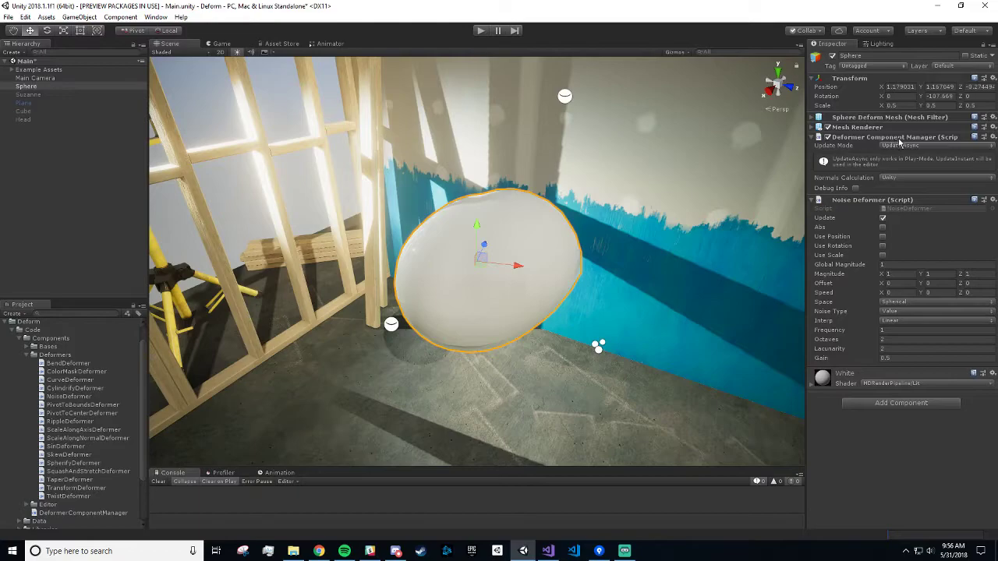
Examine the debug info of the sphere's Deformer Component Manager and hide it again.
mouse_move(855, 145)
mouse_move(850, 184)
left_click(855, 188)
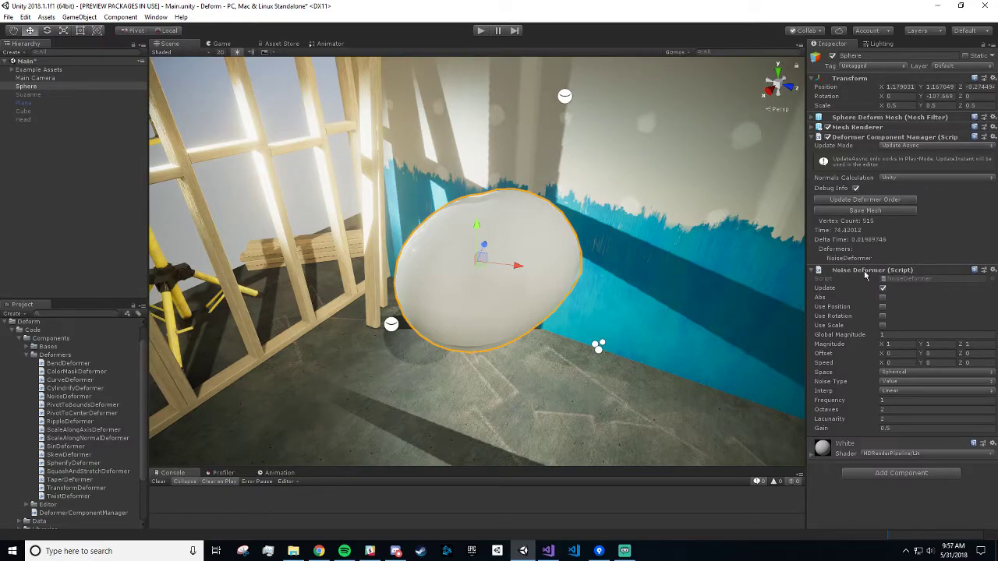
left_click(856, 188)
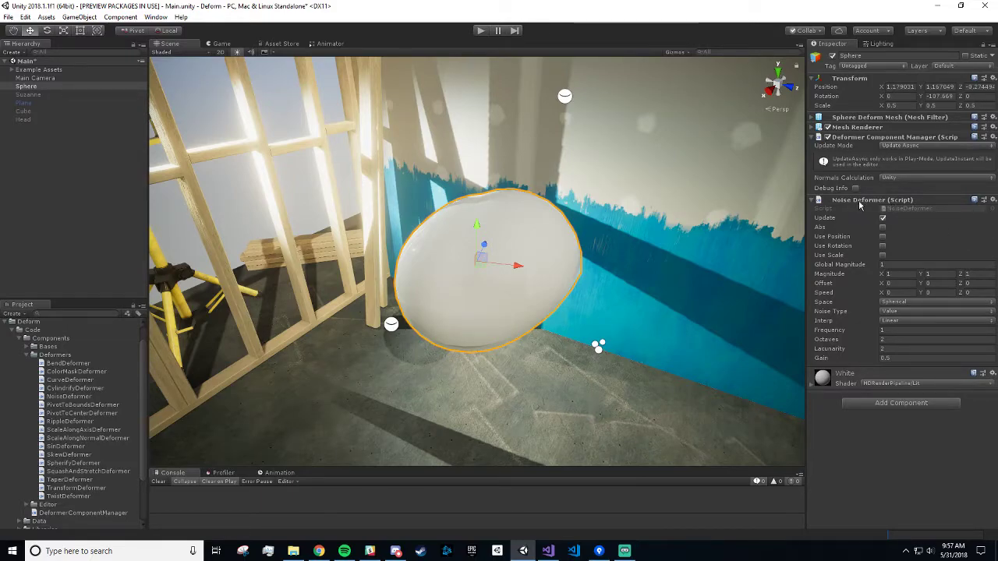
Switch to Visual Studio and examine the Modify method in DeformerComponent.cs.
left_click(897, 209)
key("alt+Tab")
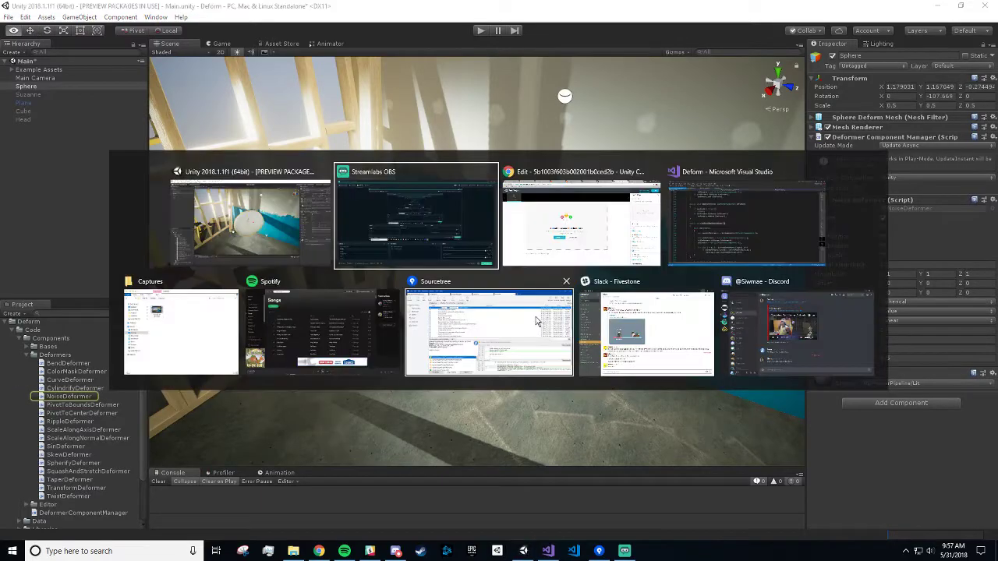
key("alt+Tab")
key("alt+Tab")
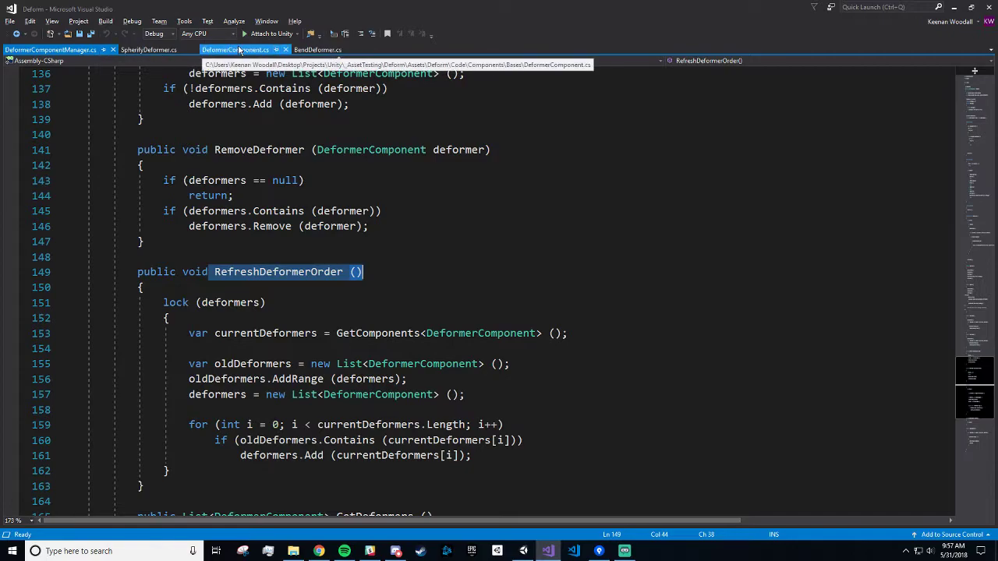
left_click(239, 50)
key("Left")
key("Left")
key("Left")
key("Left")
key("Left")
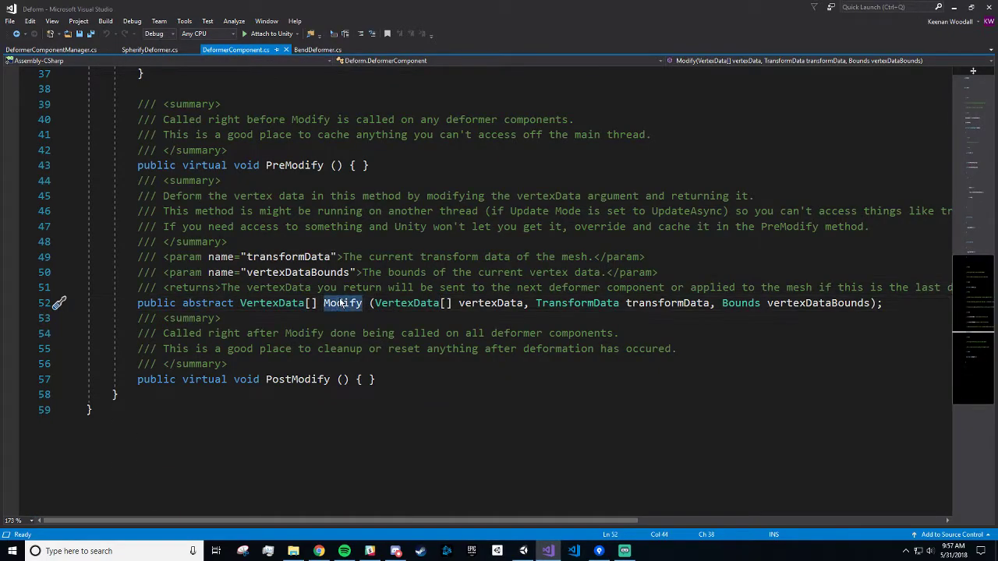
scroll(499, 296, "up", 2)
scroll(499, 297, "down", 3)
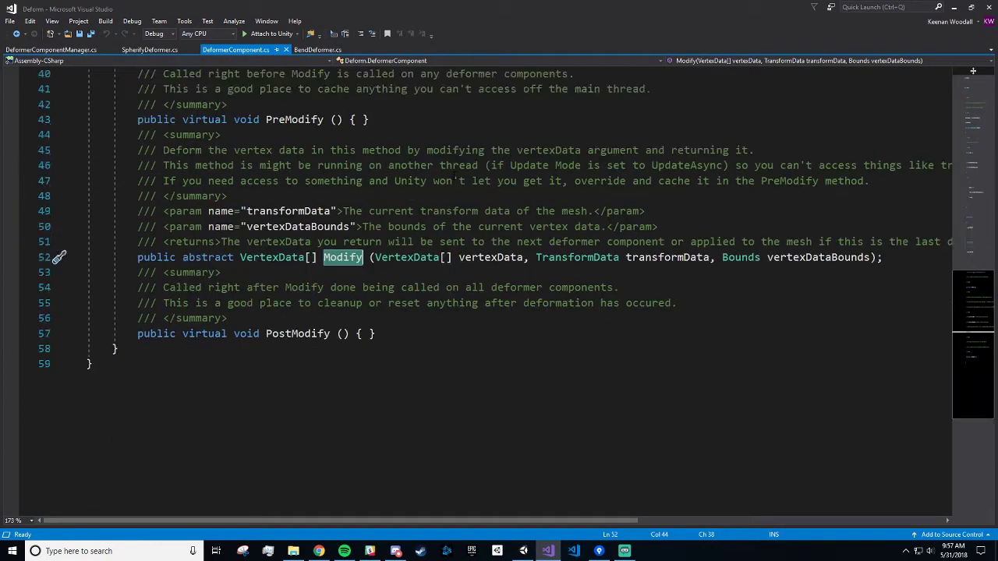
Go to the definition of the VertexData type used in the Modify method's signature.
key("Right")
key("Right")
key("Right")
key("Right")
key("Right")
key("Right")
key("Right")
key("Right")
key("Right")
key("Right")
key("Right")
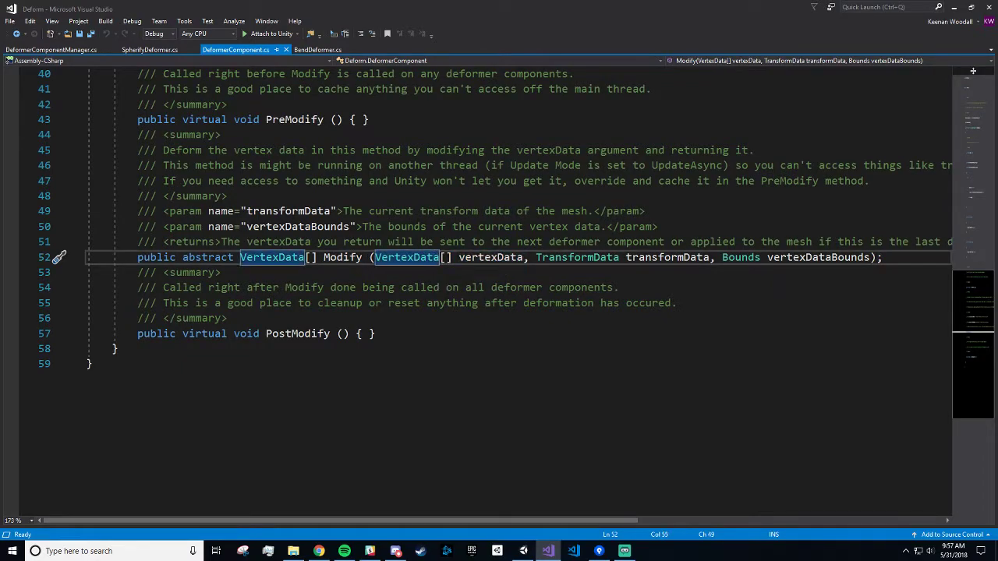
key("F12")
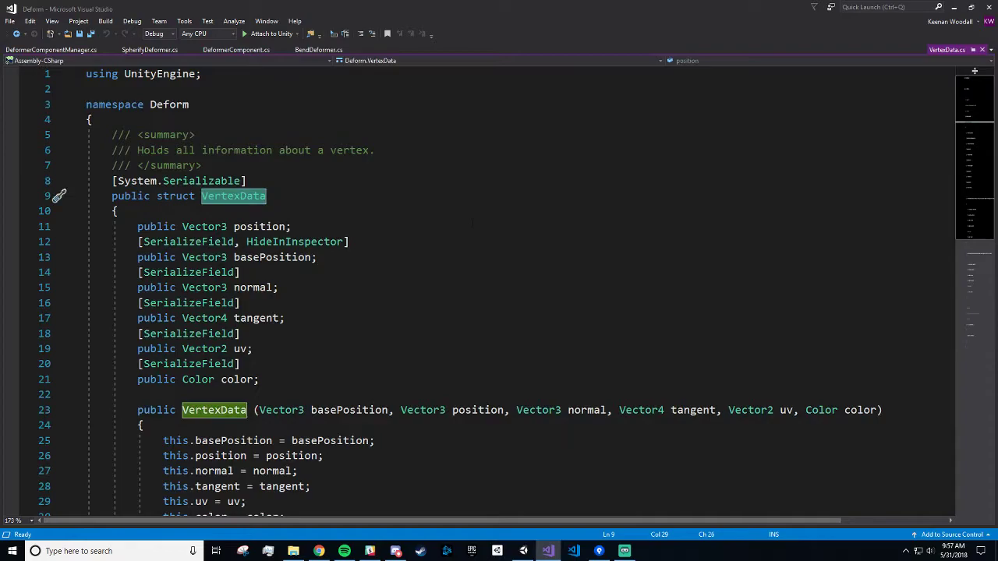
Review the position, basePosition, normal, tangent and uv fields of the VertexData struct.
left_click_drag(138, 227, 293, 227)
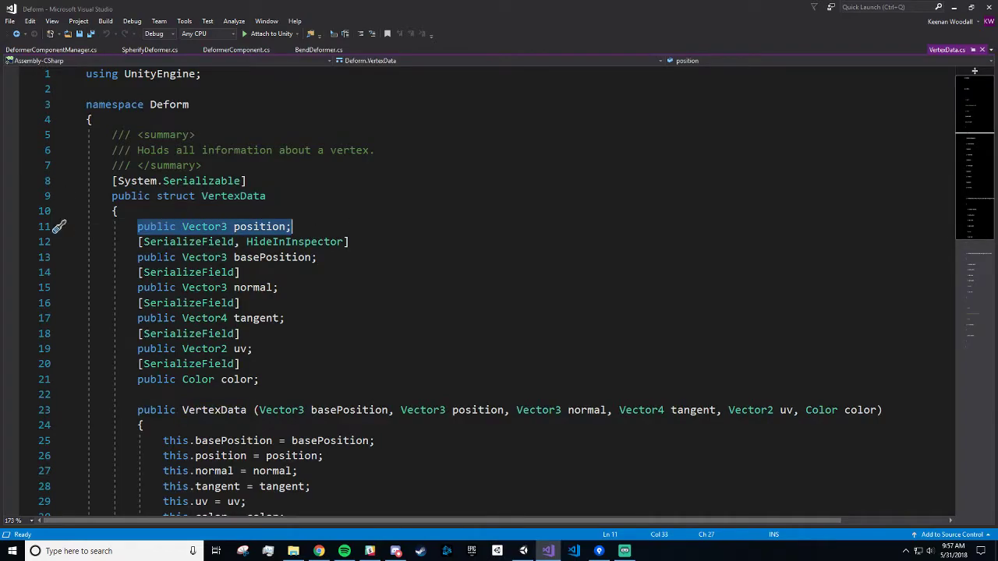
left_click_drag(138, 258, 316, 257)
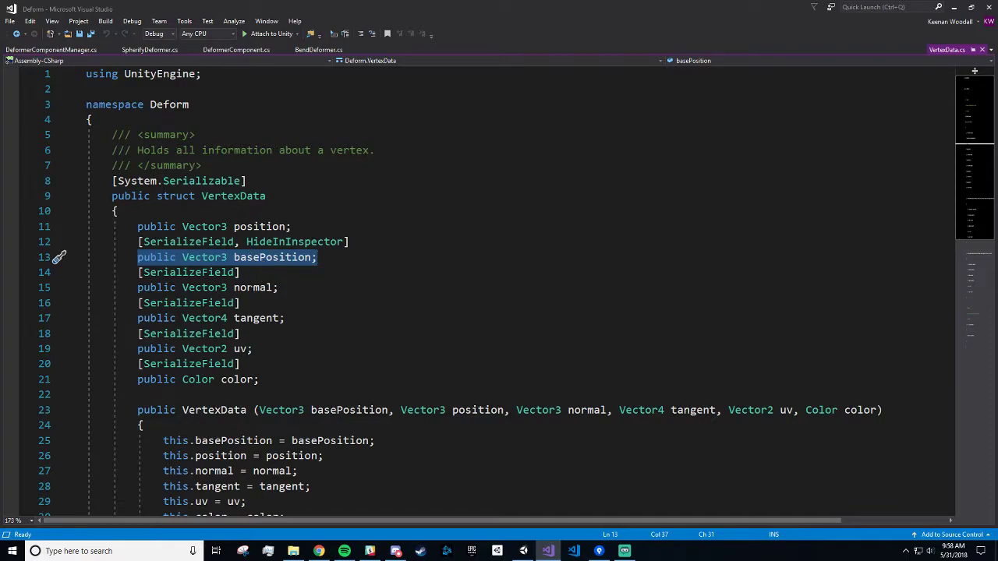
double_click(253, 289)
double_click(249, 321)
double_click(242, 350)
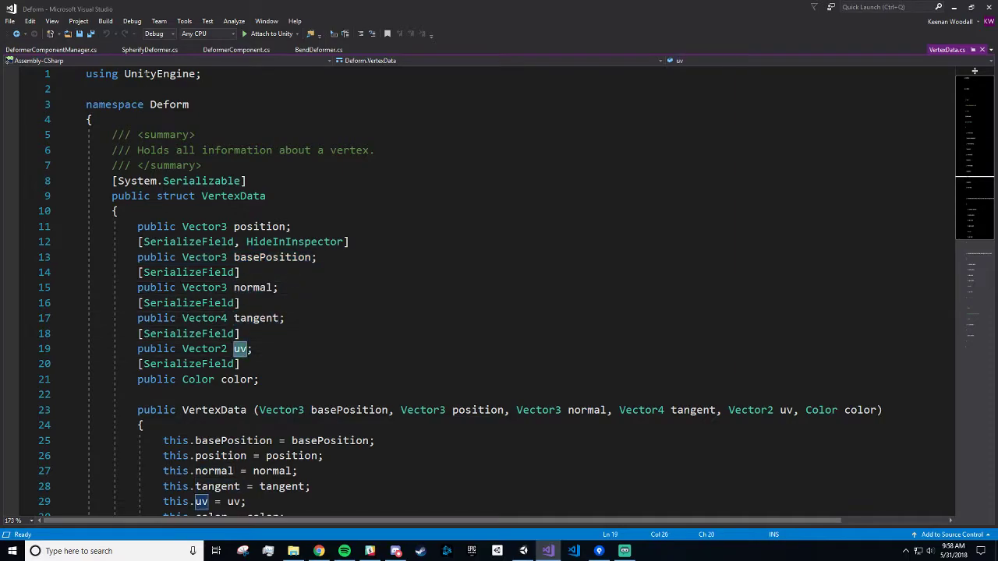
Return to Unity and open the NoiseDeformer script from the sphere's Noise Deformer component in Visual Studio.
key("alt+Tab")
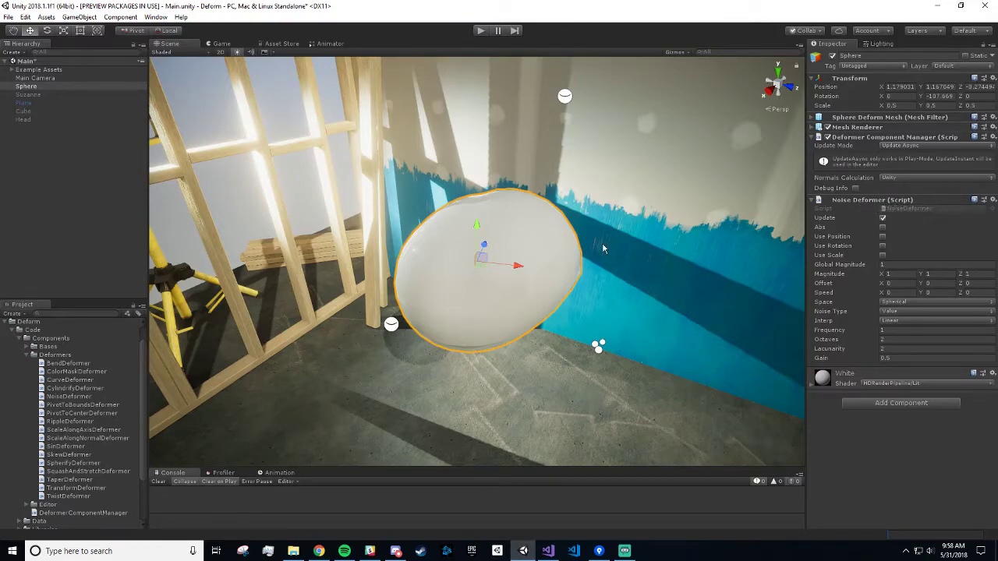
left_click(898, 212)
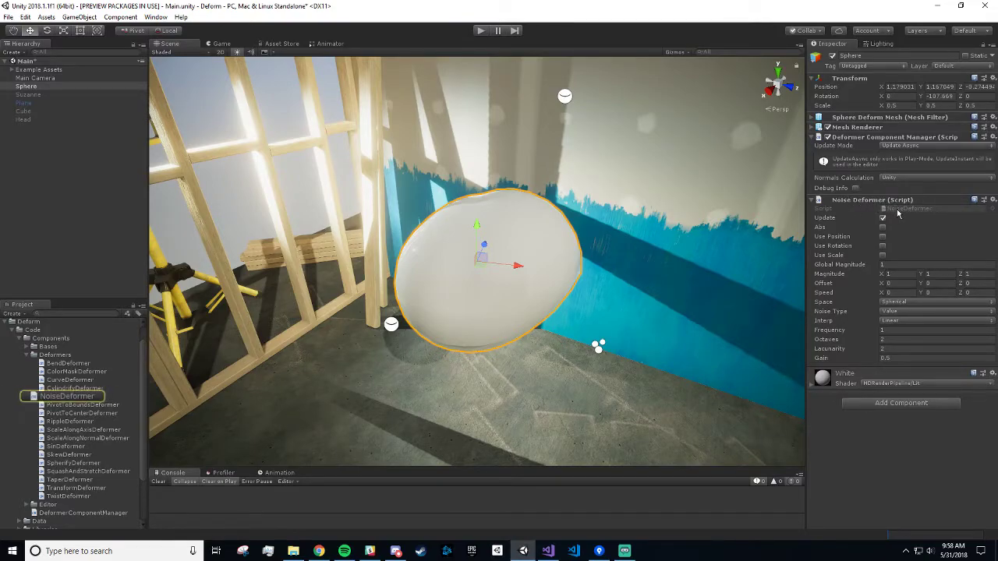
scroll(479, 220, "down", 5)
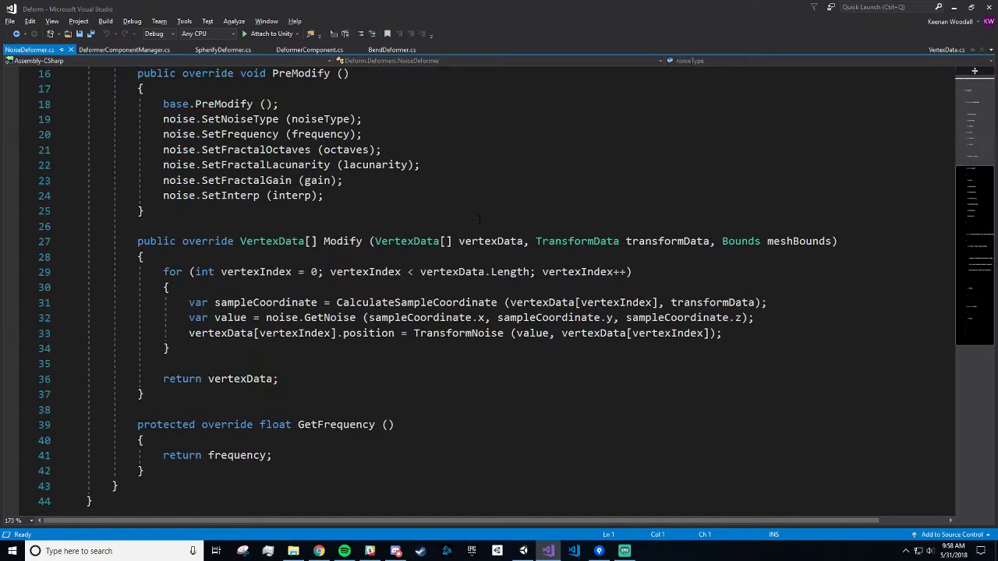
Examine the Modify method in NoiseDeformer.cs, including its vertex loop, noise calculation and return statement.
left_click_drag(189, 303, 234, 364)
left_click(336, 242)
left_click(176, 272)
left_click_drag(176, 272, 632, 272)
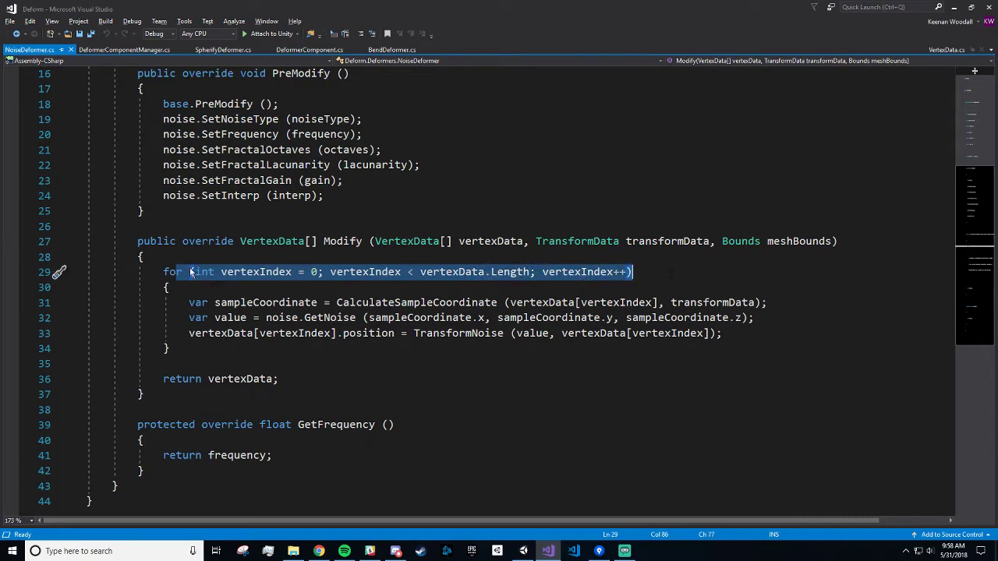
left_click_drag(188, 303, 724, 334)
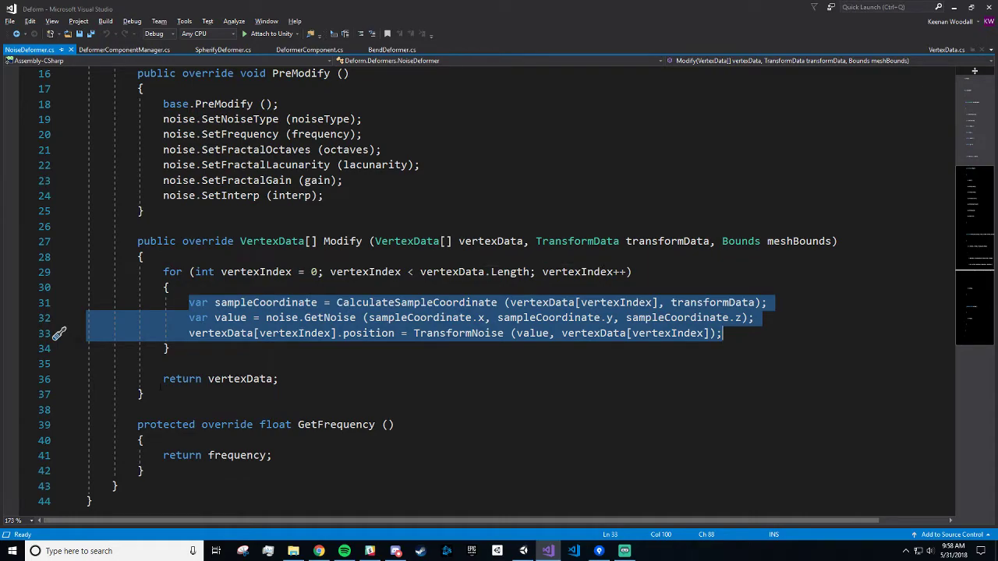
left_click_drag(163, 379, 326, 373)
left_click(296, 379)
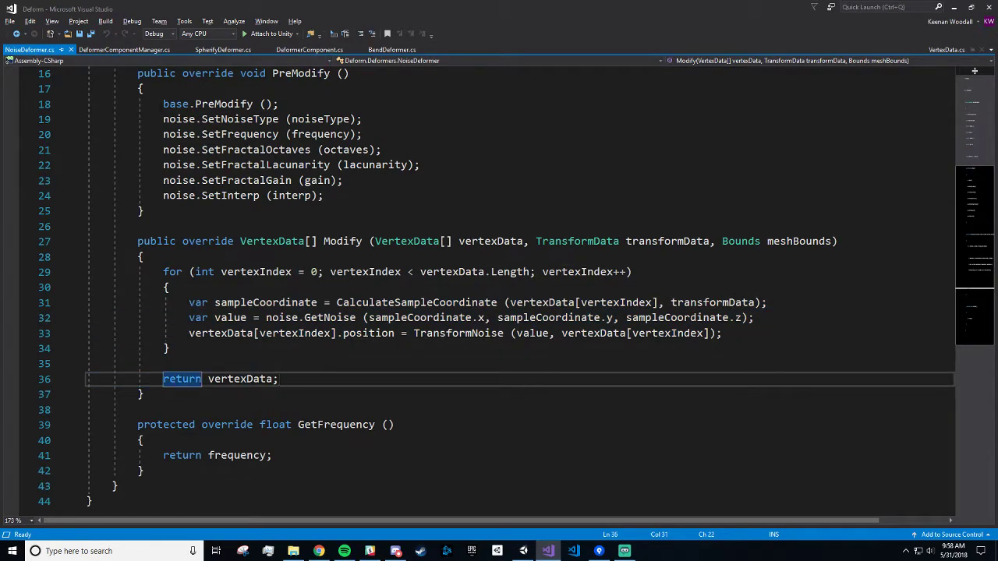
left_click(337, 241)
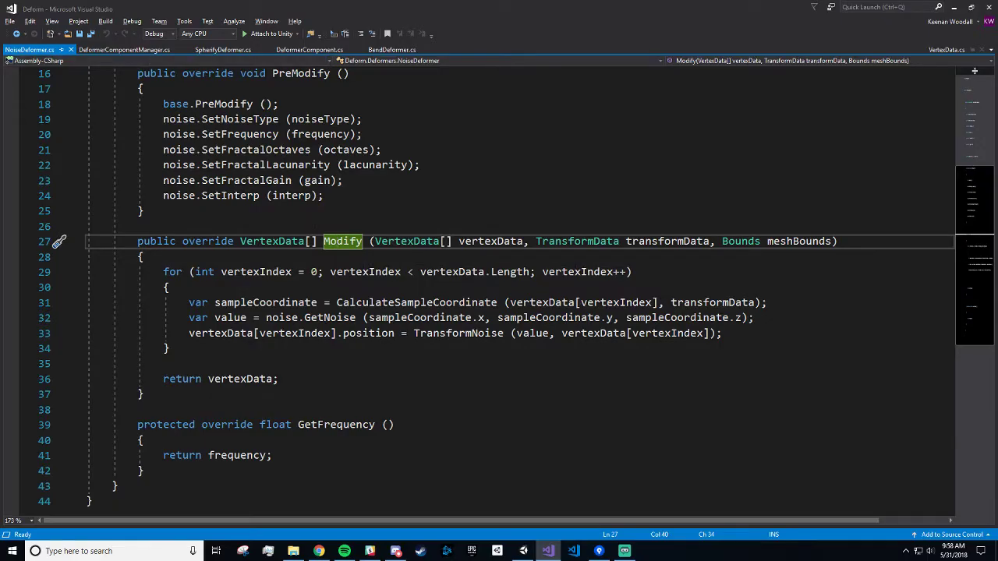
Switch back to Unity and add the CurveDeformer script to the sphere.
key("alt+Tab")
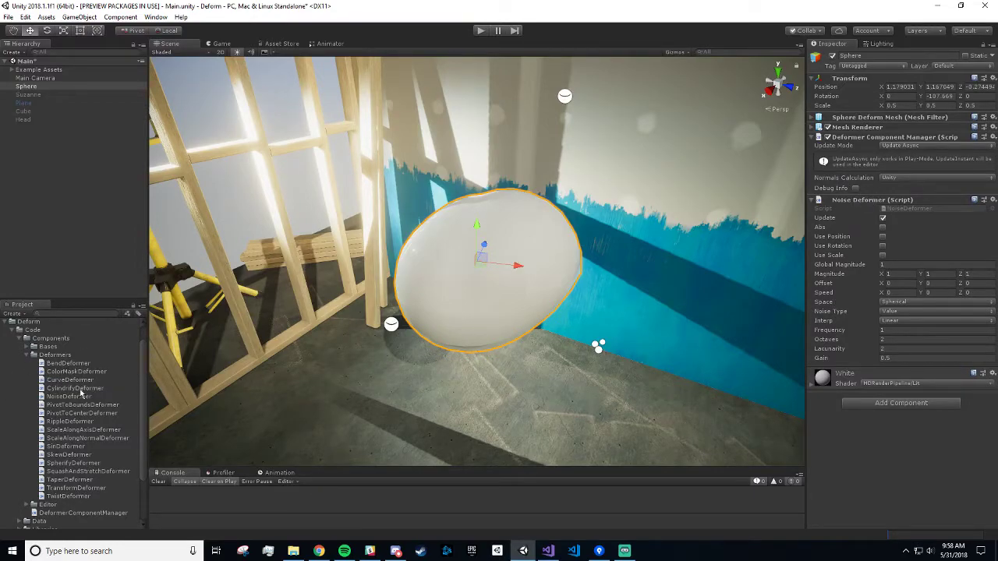
left_click_drag(68, 380, 889, 461)
scroll(616, 318, "down", 6)
left_click_drag(530, 232, 423, 191, "alt")
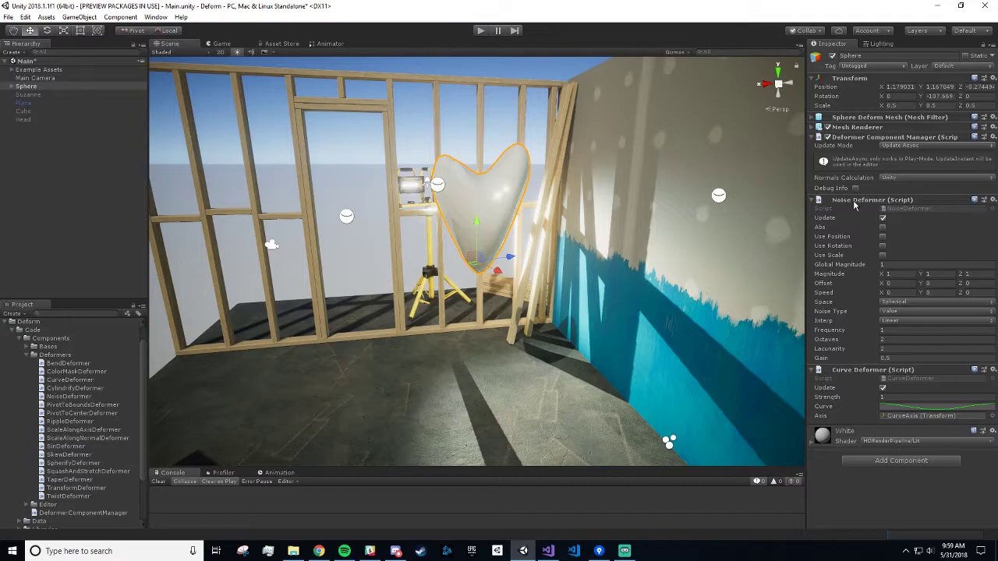
Move the Curve Deformer component above the Noise Deformer and turn on Debug Info to update the deformer order.
left_click_drag(852, 371, 858, 198)
left_click(855, 188)
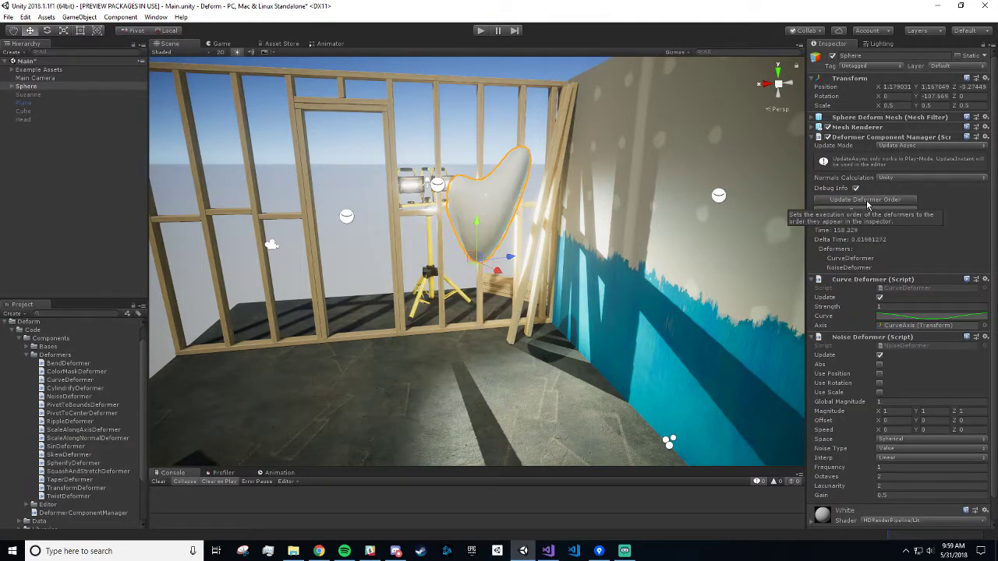
Look over the deformed sphere in the scene from different distances and angles.
middle_click_drag(484, 196, 510, 241)
scroll(528, 260, "up", 10)
scroll(531, 257, "down", 8)
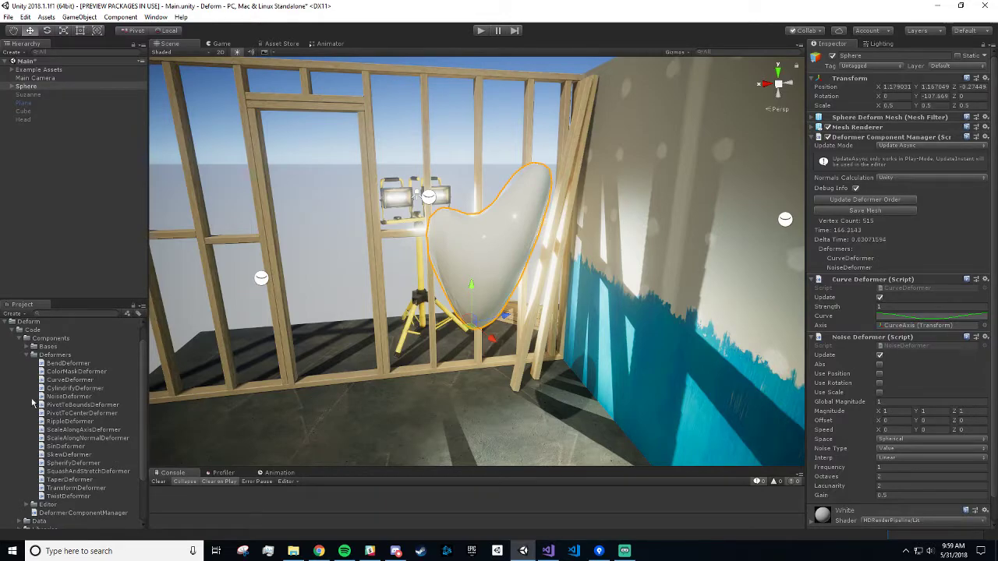
scroll(485, 392, "down", 3)
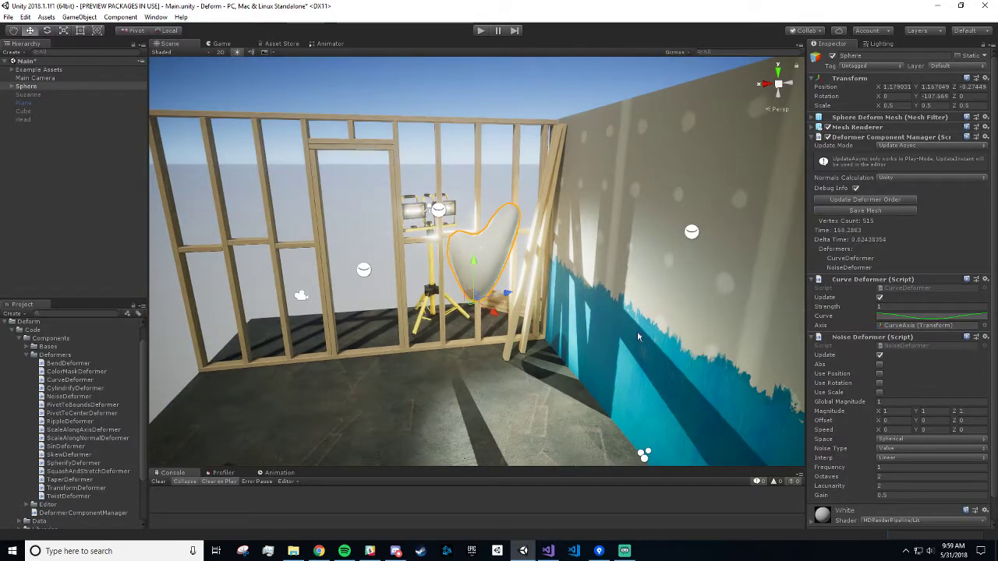
scroll(584, 306, "up", 3)
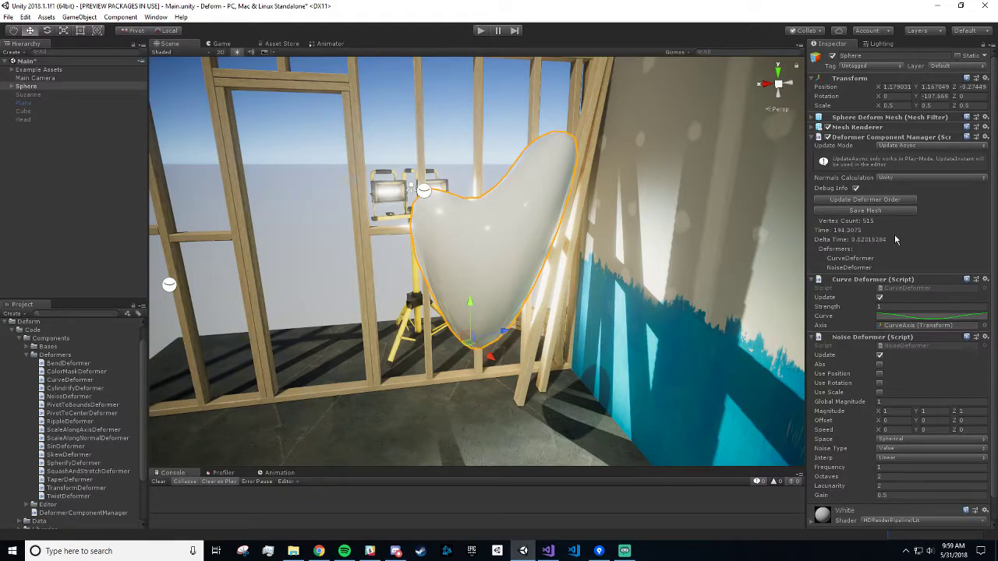
left_click_drag(562, 215, 223, 304, "alt")
left_click_drag(492, 258, 476, 198, "alt")
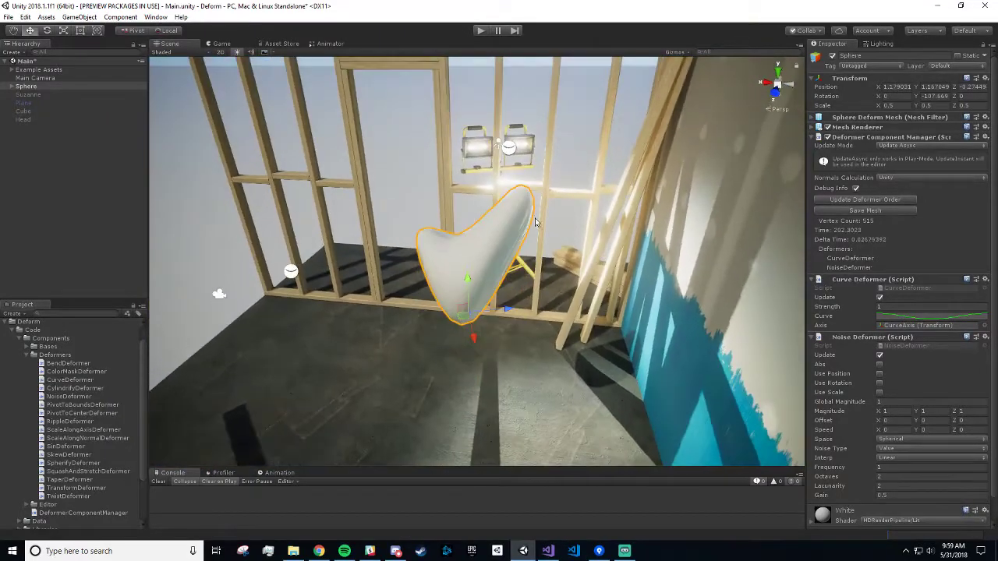
left_click(29, 29)
mouse_move(624, 550)
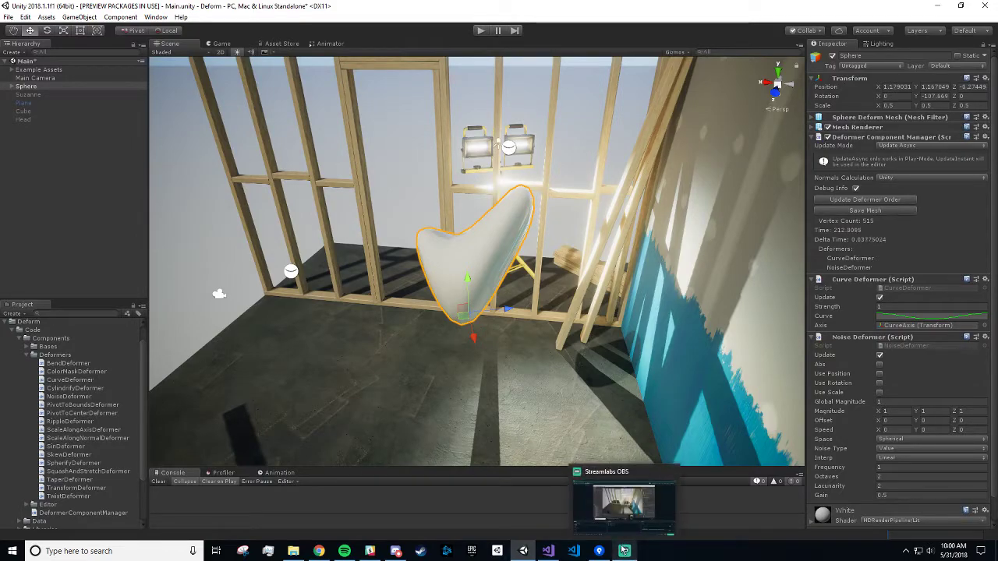